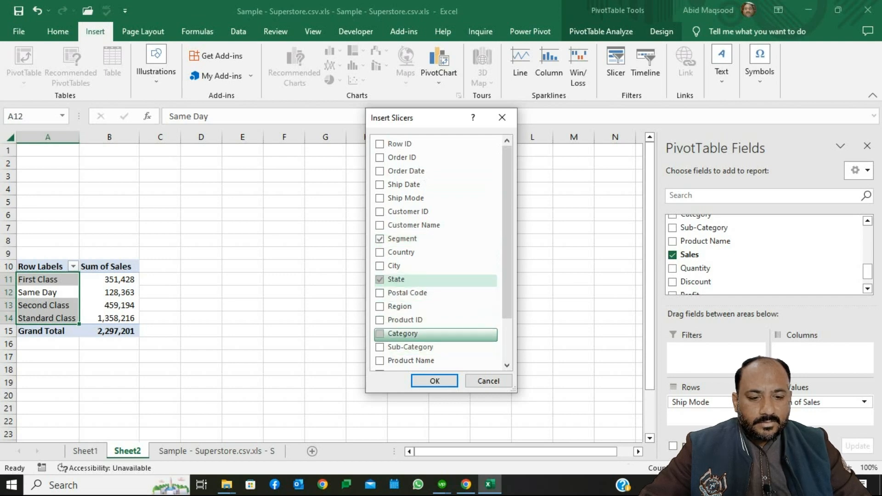
# Include Region in the slicer fields and insert slicers for Segment, State and Region
pyautogui.click(395, 307)
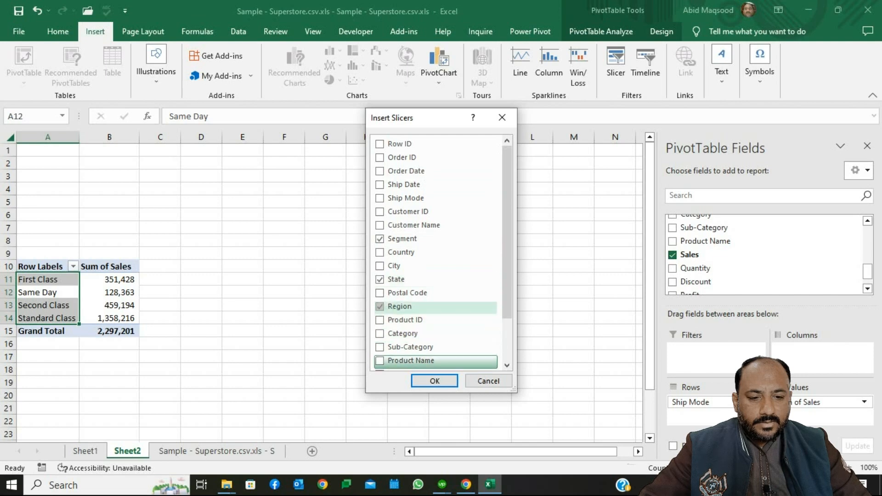
pyautogui.click(435, 381)
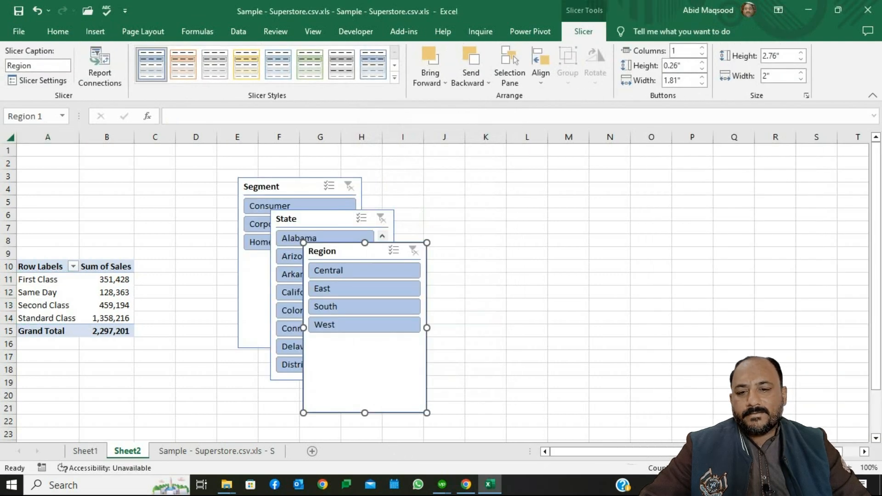
# Place the Region and Segment slicers side by side above the pivot table, shortening Segment to about 1.7 inches and Region to match
pyautogui.moveTo(349, 251); pyautogui.dragTo(62, 154)
pyautogui.moveTo(79, 317); pyautogui.dragTo(78, 253)
pyautogui.moveTo(284, 186); pyautogui.dragTo(190, 154)
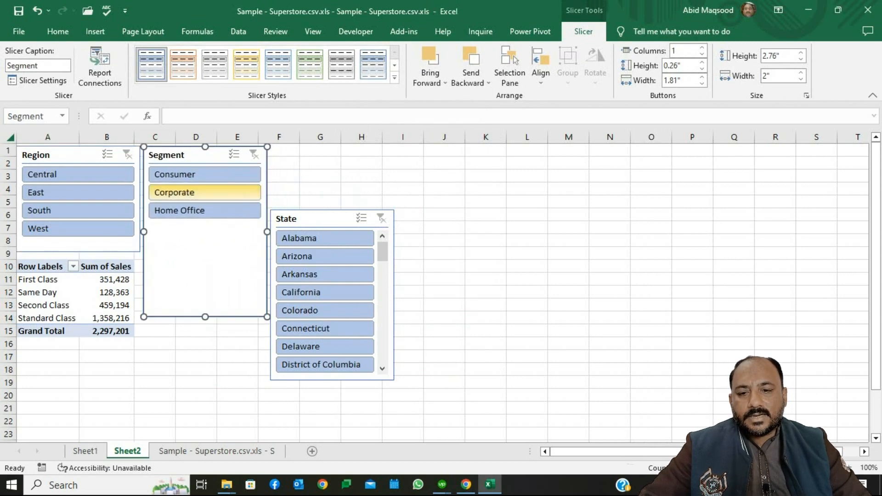
pyautogui.moveTo(205, 317); pyautogui.dragTo(205, 251)
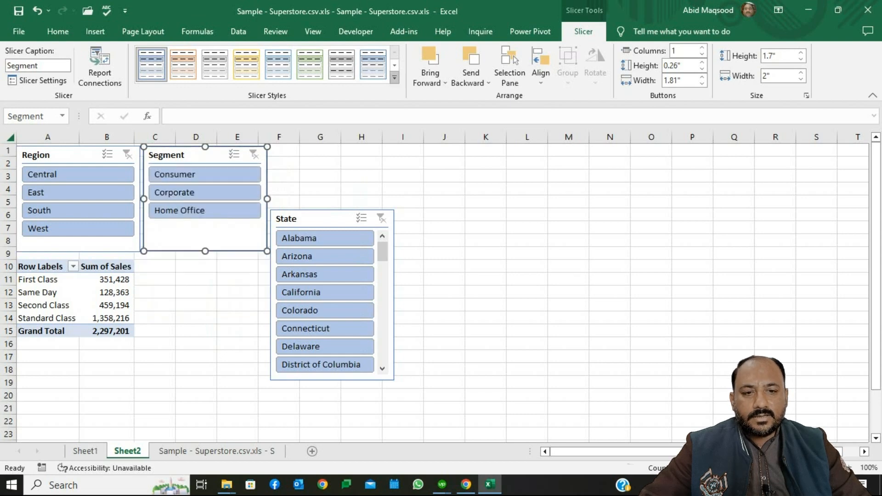
# Apply a solid gold style to the Segment slicer and a solid orange style to the Region slicer
pyautogui.click(394, 77)
pyautogui.click(245, 127)
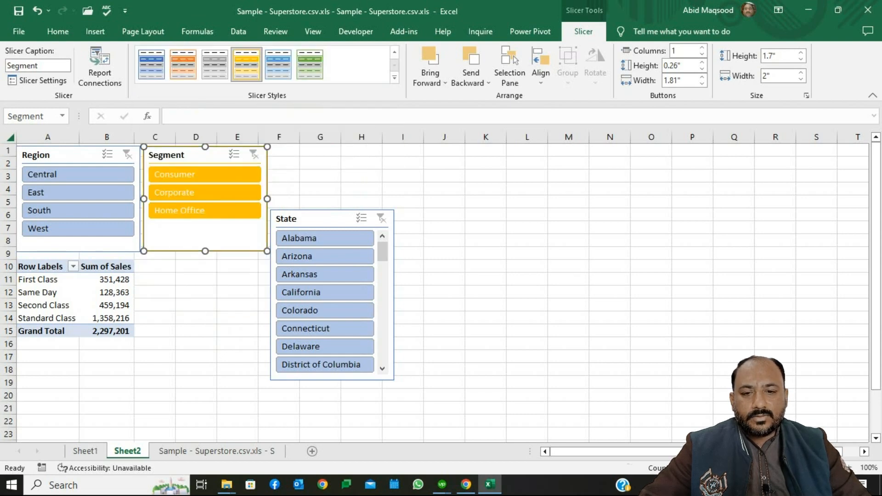
pyautogui.click(69, 155)
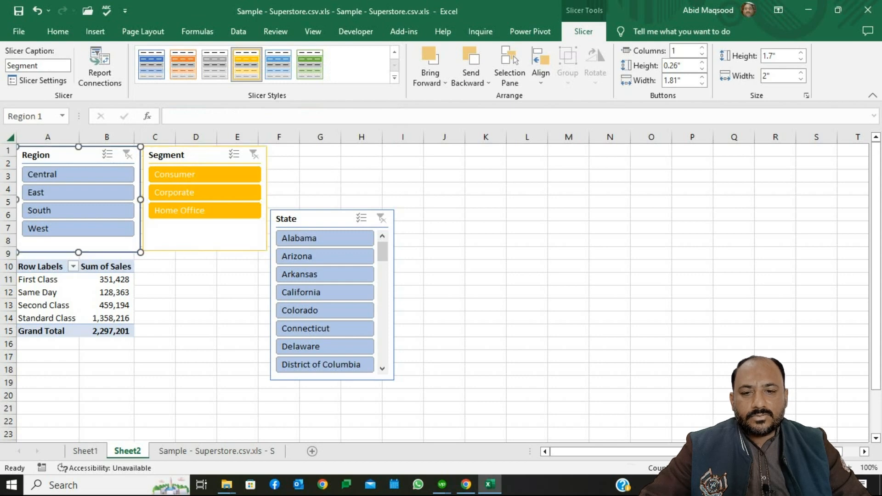
pyautogui.click(182, 65)
# Lay out the State slicer beside the Segment slicer, about 7.09 inches wide with 8 columns
pyautogui.moveTo(312, 218); pyautogui.dragTo(312, 155)
pyautogui.moveTo(394, 232); pyautogui.dragTo(709, 231)
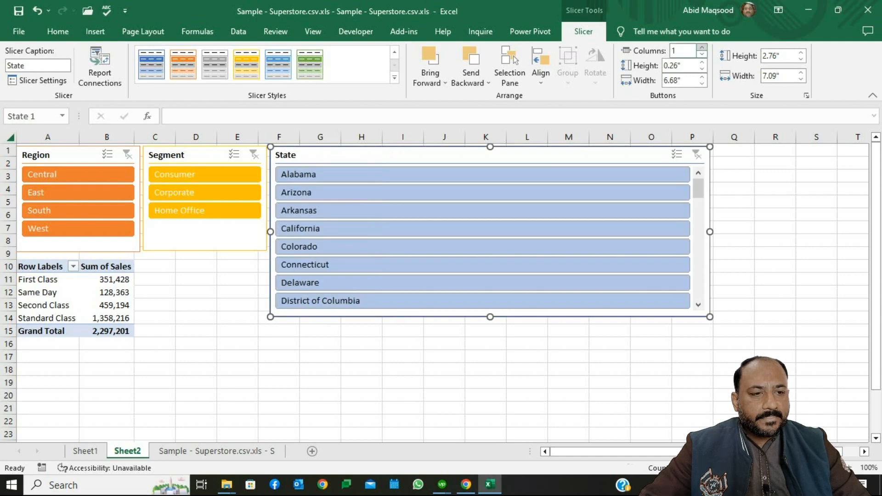
pyautogui.click(702, 47)
pyautogui.click(702, 47)
pyautogui.click(702, 47)
pyautogui.click(702, 48)
pyautogui.click(701, 48)
pyautogui.click(702, 48)
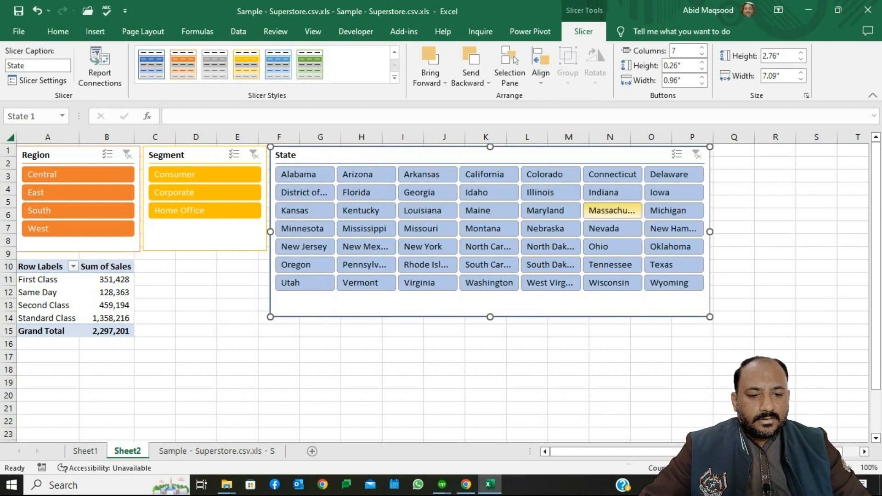
pyautogui.press('Return')
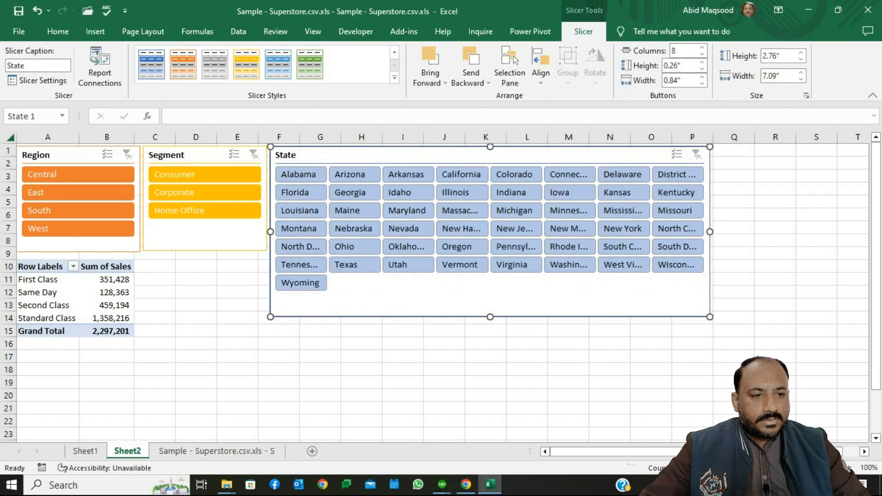
# Widen the State slicer to about 9.15 inches and arrange its buttons in 10 columns
pyautogui.moveTo(710, 231); pyautogui.dragTo(838, 231)
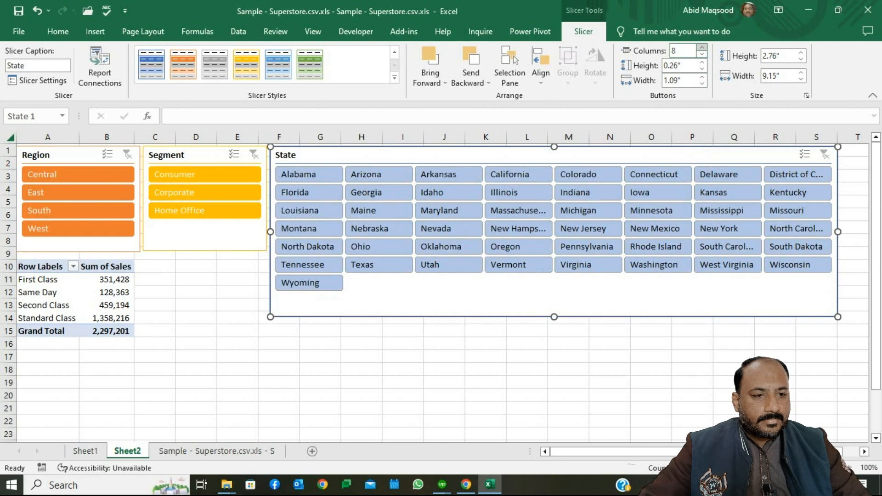
pyautogui.click(702, 47)
pyautogui.click(702, 47)
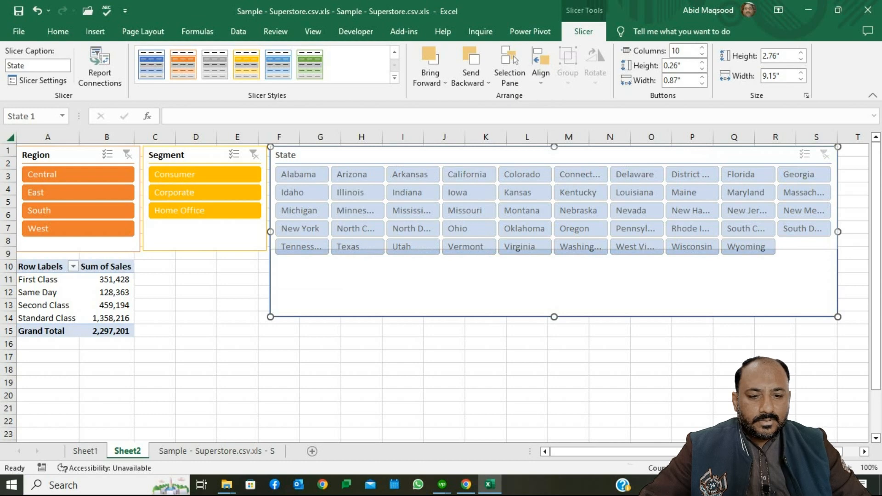
# Shorten the State slicer to about 1.67 inches and apply the solid green style
pyautogui.moveTo(554, 317); pyautogui.dragTo(554, 250)
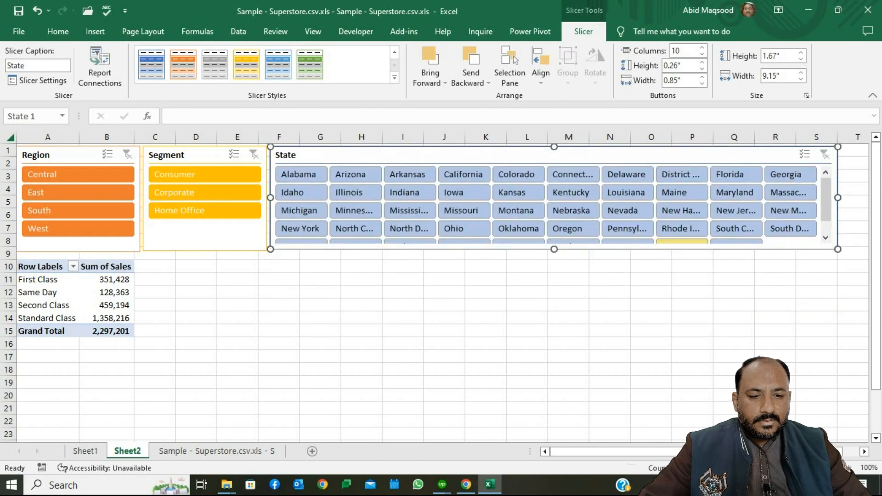
pyautogui.scroll(-1, 551, 202)
pyautogui.scroll(1, 551, 202)
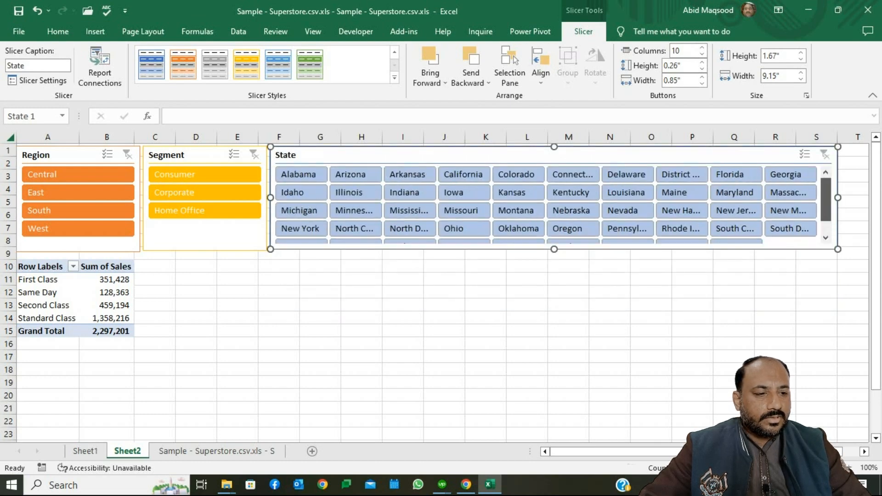
pyautogui.click(310, 65)
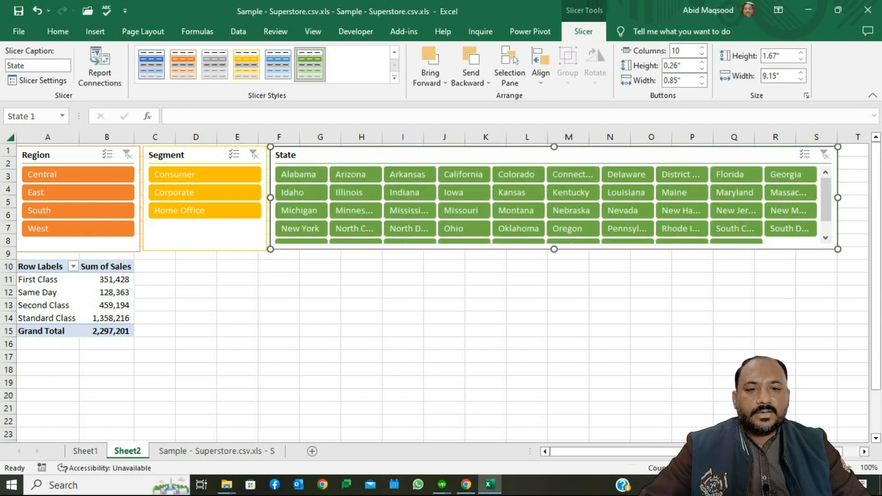
pyautogui.click(320, 278)
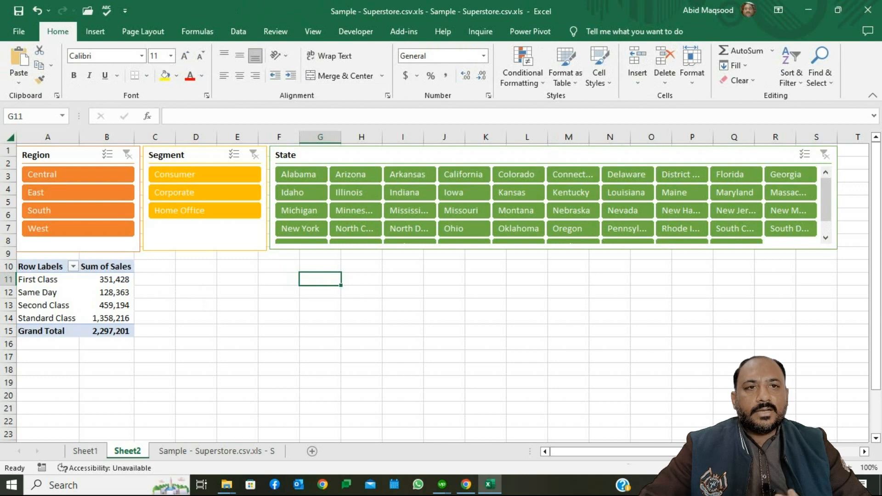
pyautogui.click(107, 292)
pyautogui.click(362, 278)
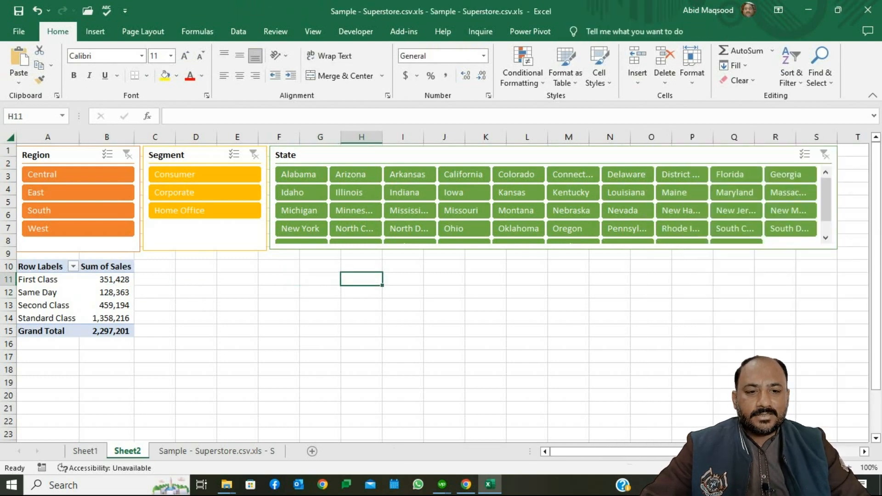
# Insert a timeline based on Order Date for the pivot table
pyautogui.click(106, 293)
pyautogui.click(95, 32)
pyautogui.click(646, 64)
pyautogui.click(379, 192)
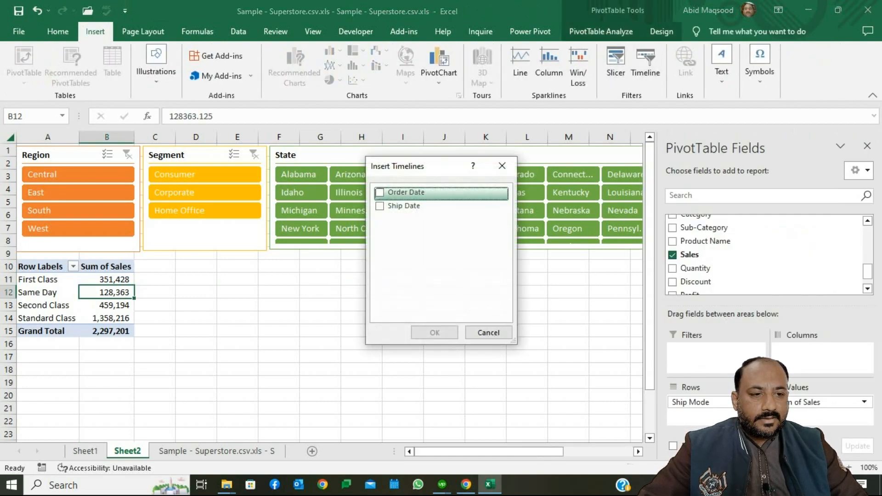
pyautogui.click(434, 332)
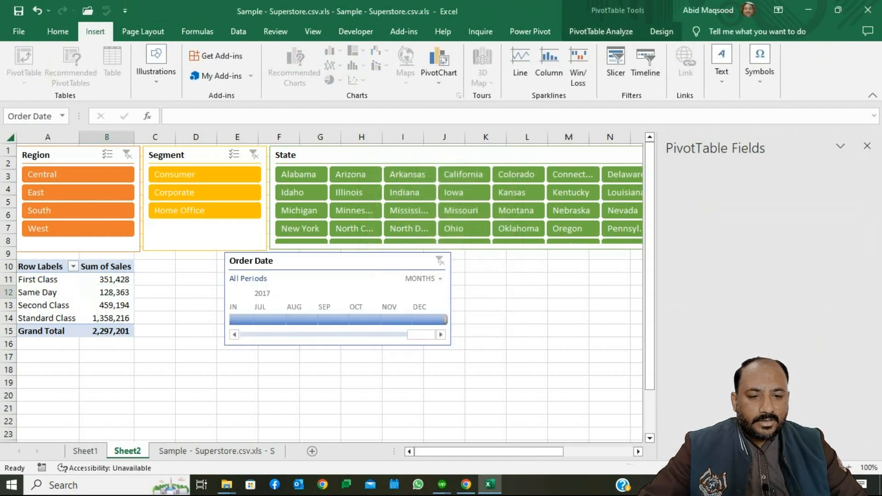
# Place the Order Date timeline beside the pivot table, about 5.1 inches wide, and show its periods by quarters from 2014
pyautogui.moveTo(322, 261); pyautogui.dragTo(241, 262)
pyautogui.moveTo(371, 300); pyautogui.dragTo(461, 300)
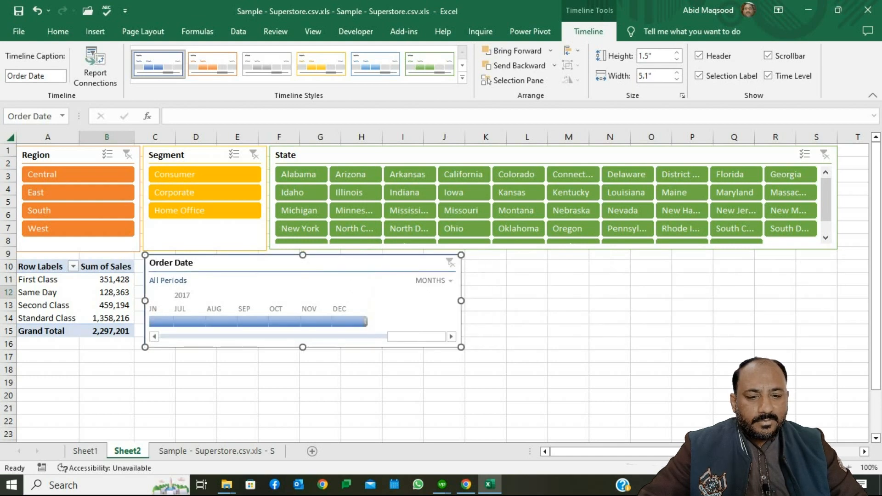
pyautogui.click(433, 280)
pyautogui.click(456, 312)
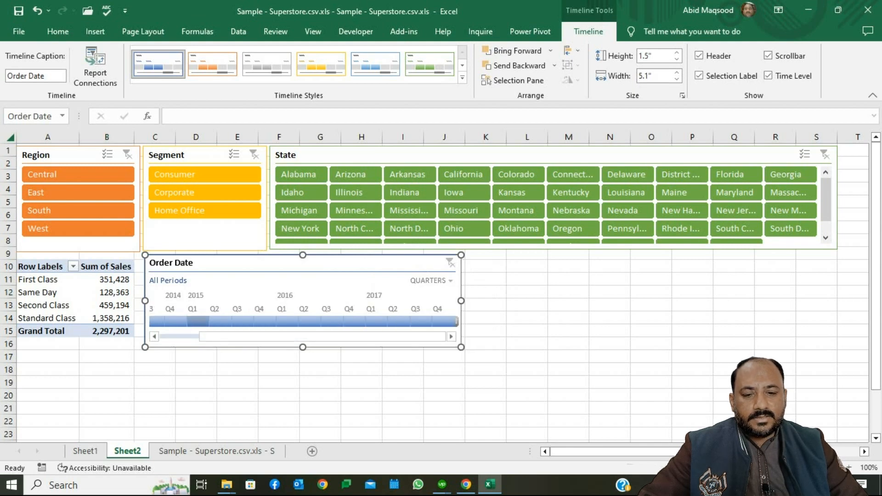
pyautogui.moveTo(239, 337); pyautogui.dragTo(198, 336)
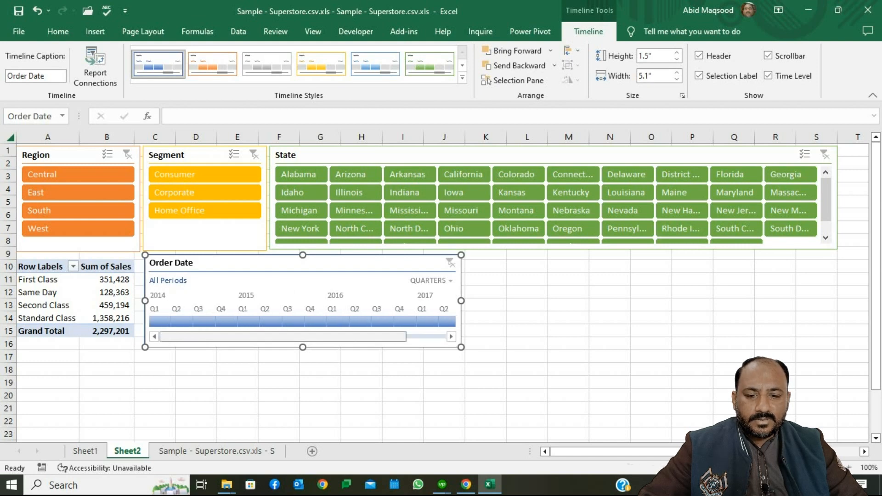
pyautogui.moveTo(198, 337)
pyautogui.mouseDown()
pyautogui.moveTo(238, 336)
pyautogui.moveTo(199, 337)
pyautogui.mouseUp()
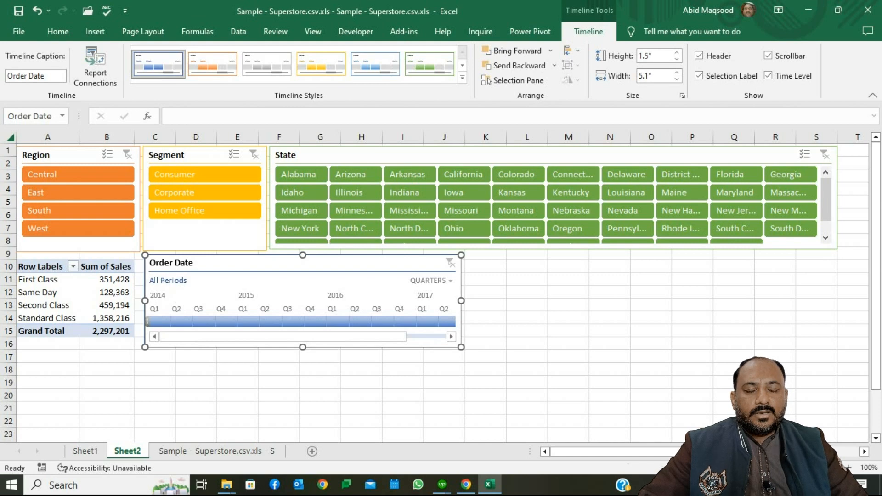
pyautogui.click(527, 279)
# Rearrange the filters so the State slicer sits below Region and Segment and the Order Date timeline sits beside Segment
pyautogui.moveTo(312, 263); pyautogui.dragTo(700, 282)
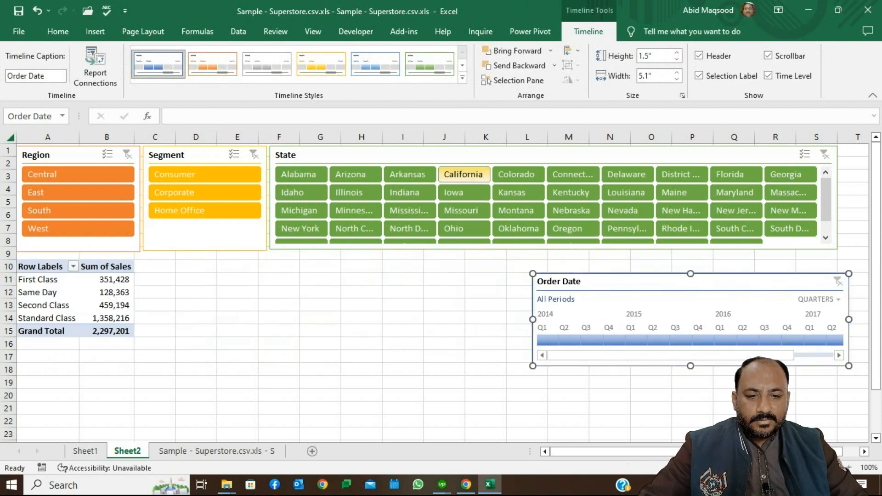
pyautogui.moveTo(312, 157); pyautogui.dragTo(60, 265)
pyautogui.moveTo(666, 281); pyautogui.dragTo(403, 156)
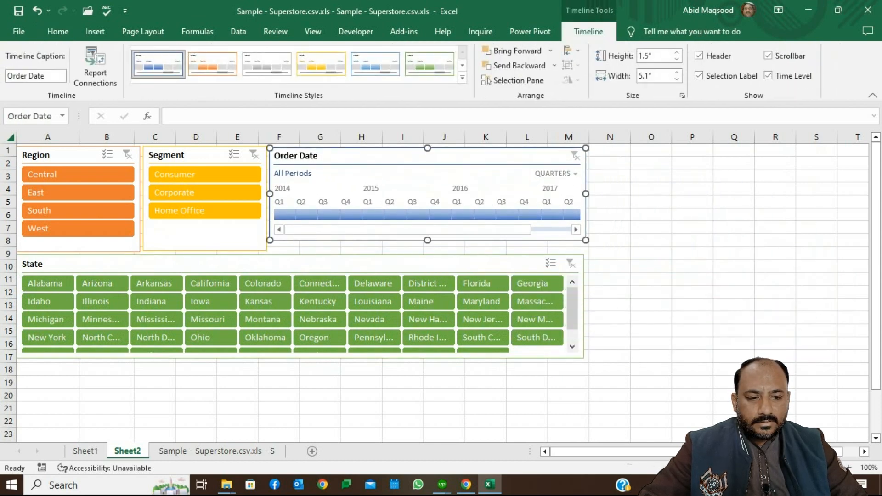
# Widen the State slicer to about 10.59 inches and arrange its buttons in 13 columns
pyautogui.click(413, 264)
pyautogui.moveTo(584, 307); pyautogui.dragTo(674, 307)
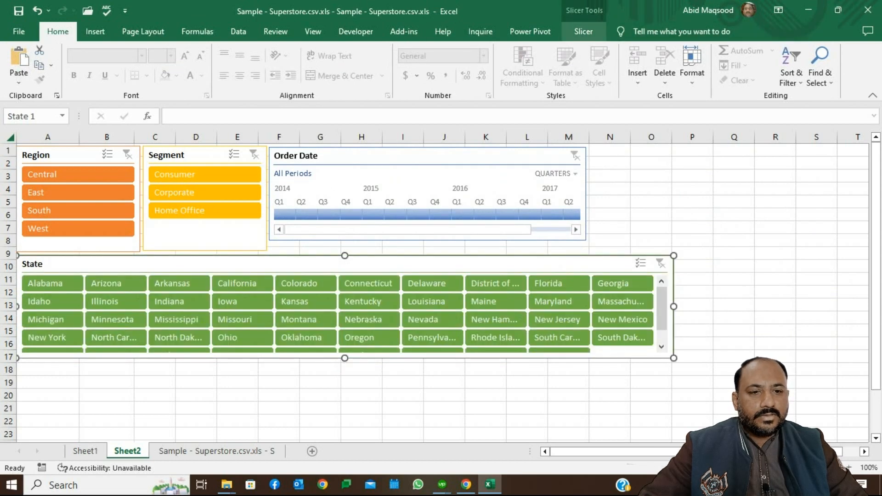
pyautogui.click(583, 32)
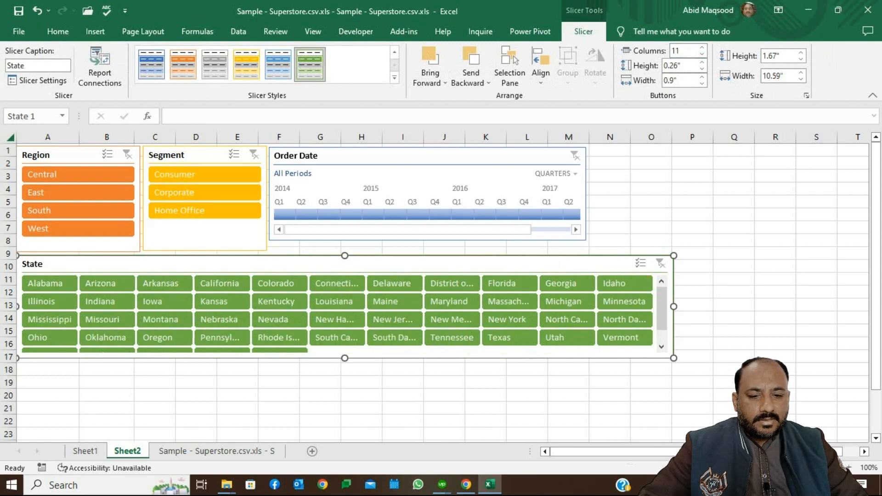
pyautogui.click(702, 48)
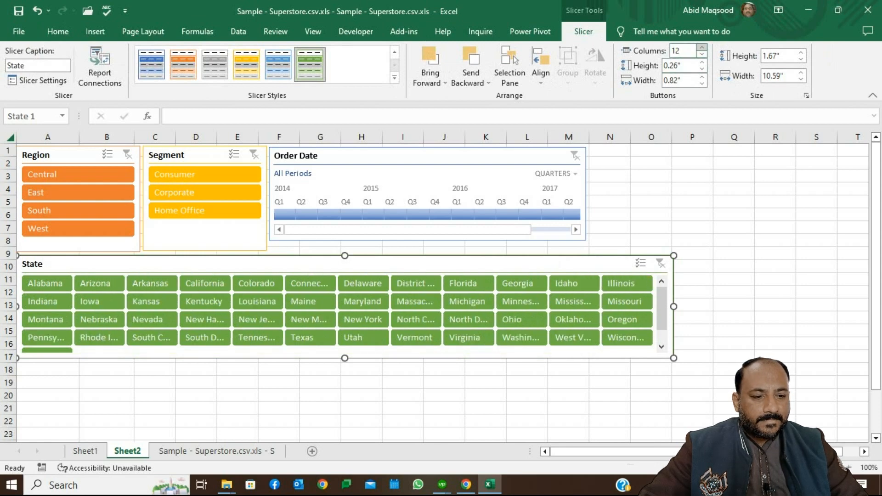
pyautogui.click(702, 48)
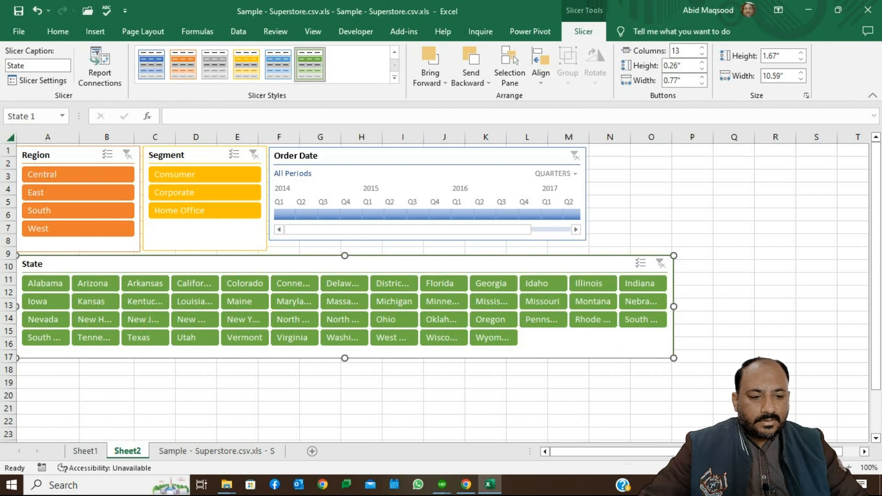
# Widen the State slicer to about 12.51 inches and stretch the Order Date timeline to nearly the same edge in column R
pyautogui.moveTo(673, 307); pyautogui.dragTo(793, 307)
pyautogui.click(514, 157)
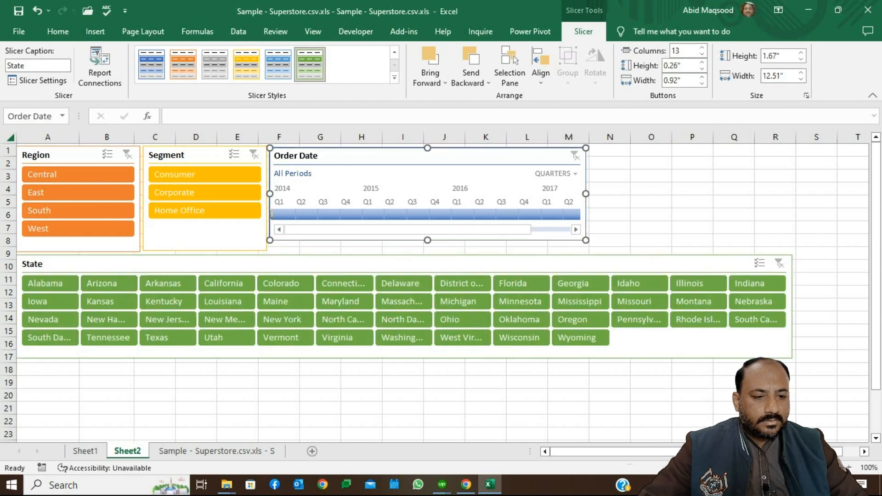
pyautogui.moveTo(586, 193); pyautogui.dragTo(787, 194)
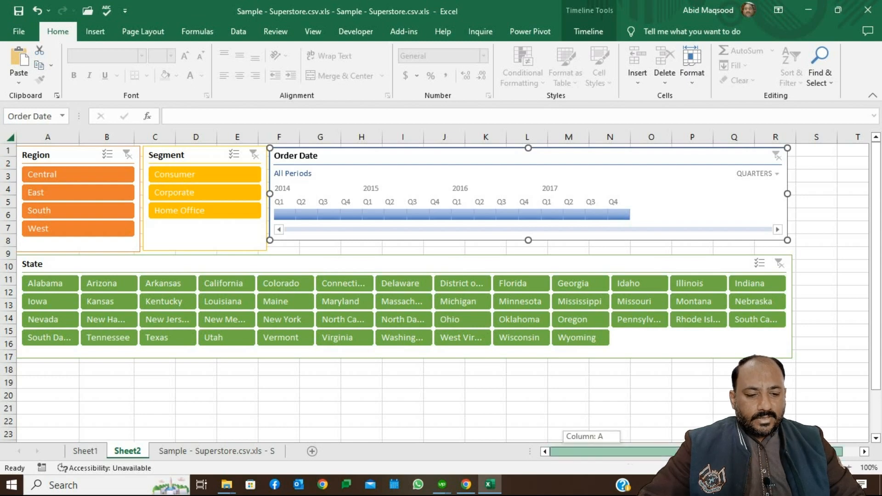
# Insert a clustered column pivot chart of sales by ship mode and place it below the State slicer
pyautogui.click(47, 395)
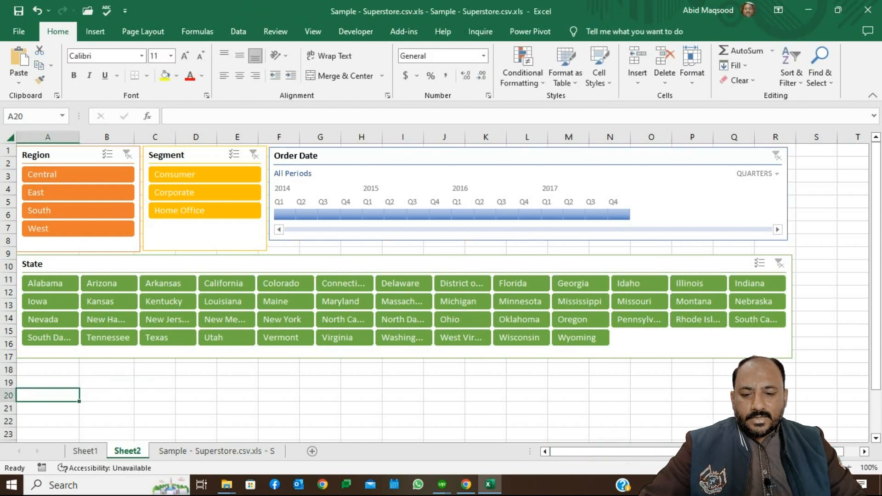
pyautogui.press('Up')
pyautogui.press('Up')
pyautogui.press('Up')
pyautogui.press('Up')
pyautogui.press('Up')
pyautogui.press('Up')
pyautogui.press('Up')
pyautogui.press('Up')
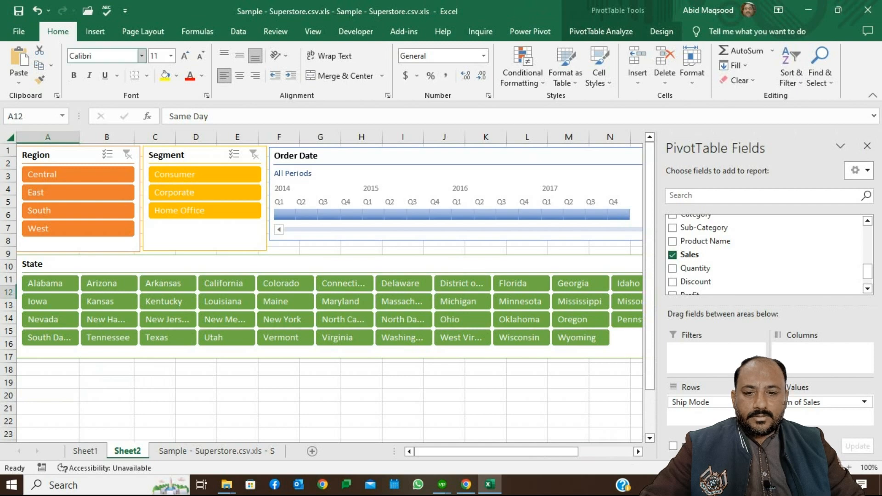
pyautogui.click(95, 31)
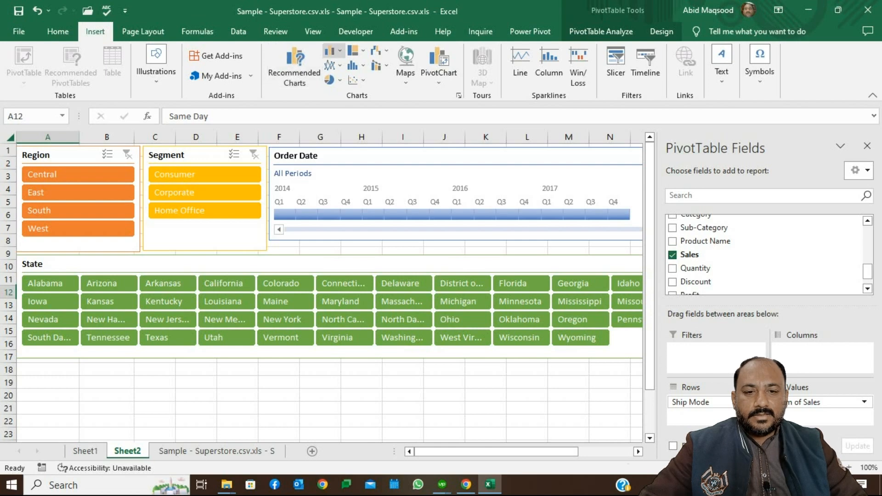
pyautogui.click(330, 51)
pyautogui.click(338, 103)
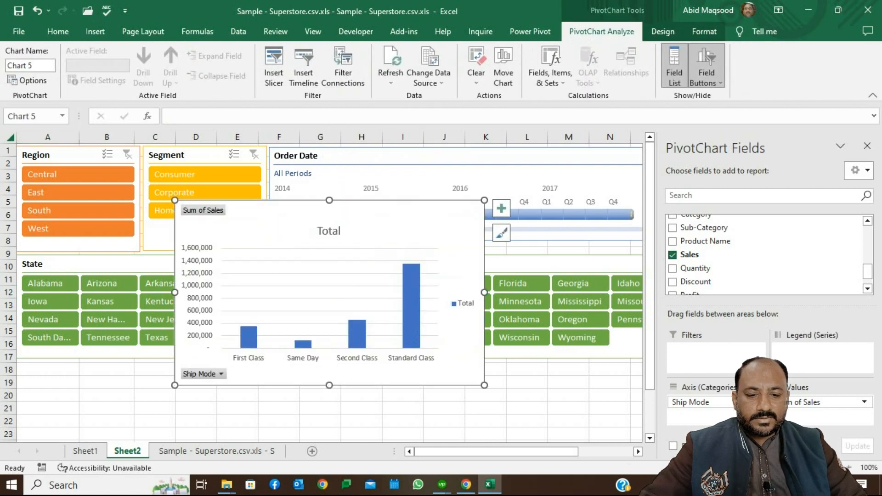
pyautogui.moveTo(275, 216); pyautogui.dragTo(131, 384)
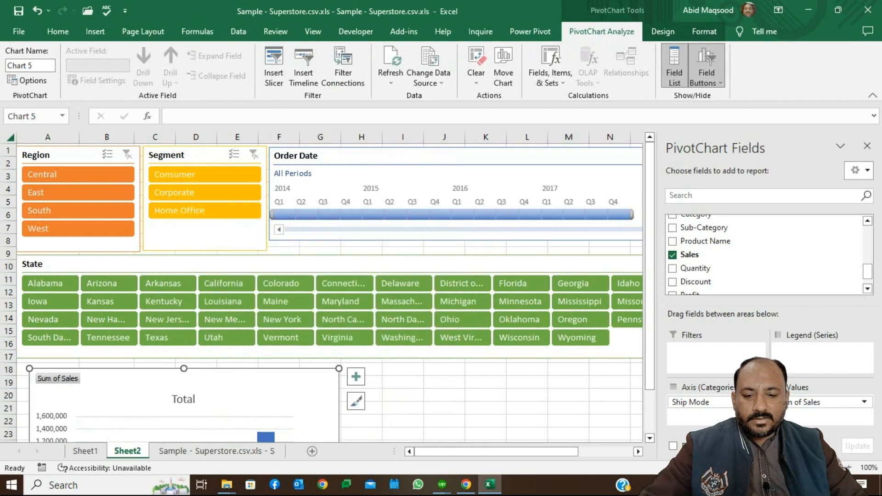
# Insert a 2-D pie pivot chart of sales by ship mode and place it beside the column chart below the State slicer
pyautogui.click(403, 369)
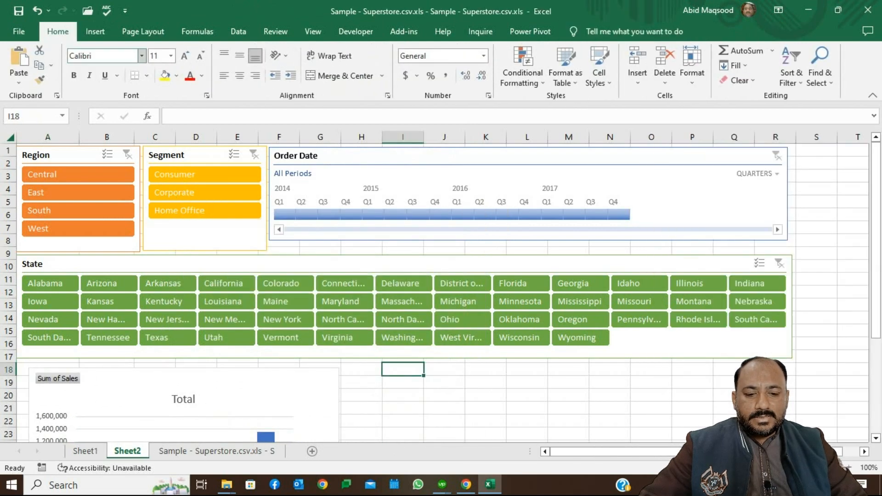
pyautogui.hotkey('ctrl', 'Left')
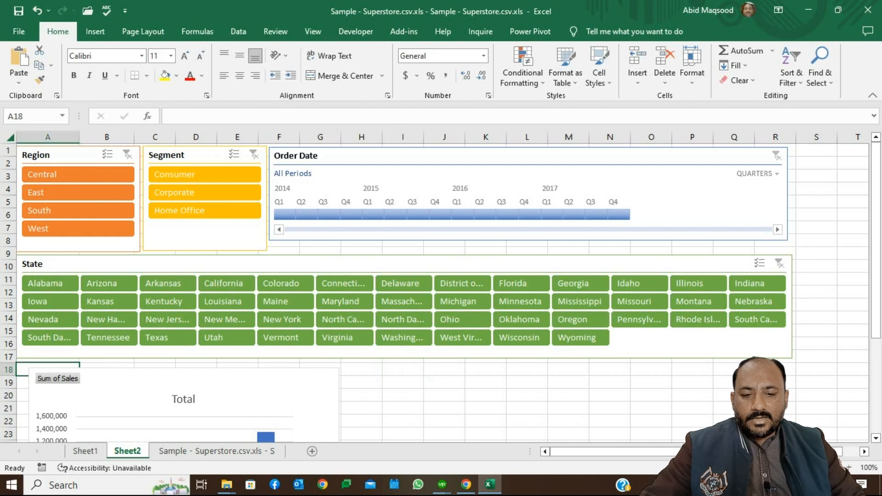
pyautogui.hotkey('ctrl', 'Up')
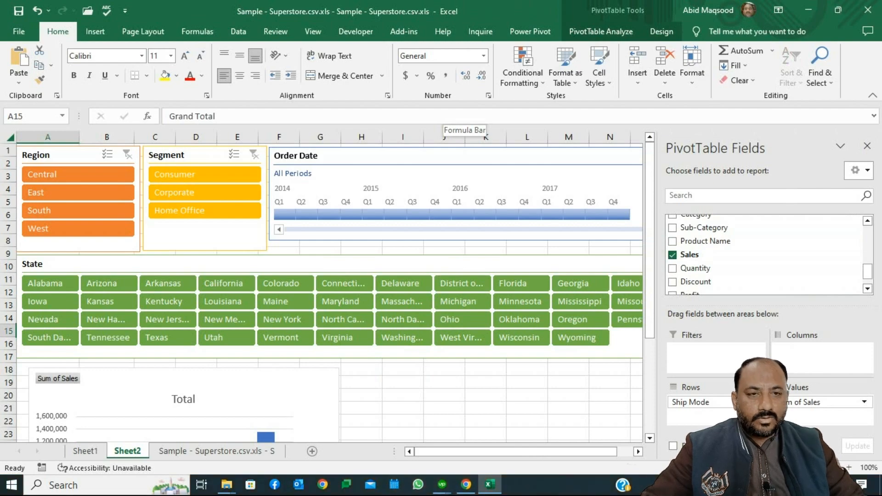
pyautogui.click(95, 31)
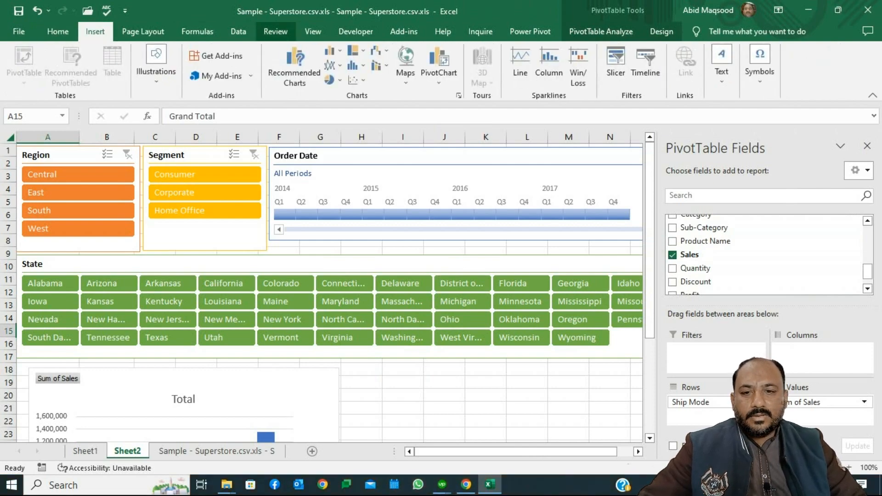
pyautogui.click(330, 79)
pyautogui.click(338, 123)
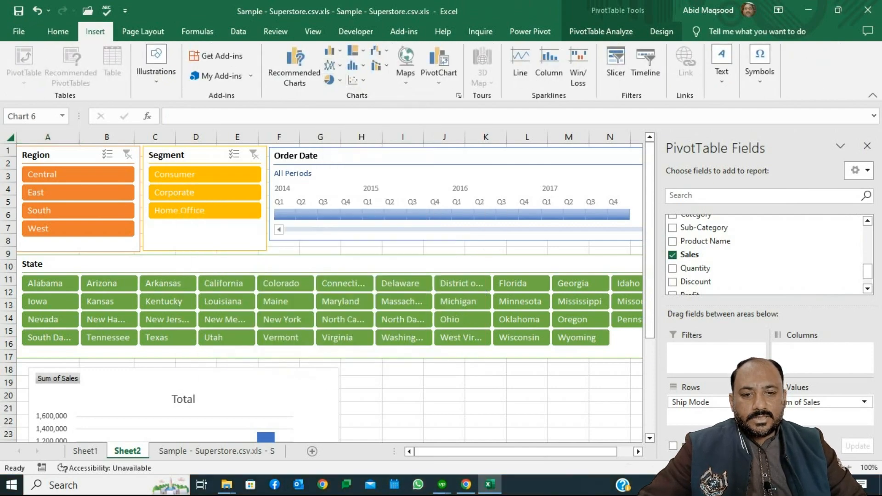
pyautogui.moveTo(285, 214); pyautogui.dragTo(456, 380)
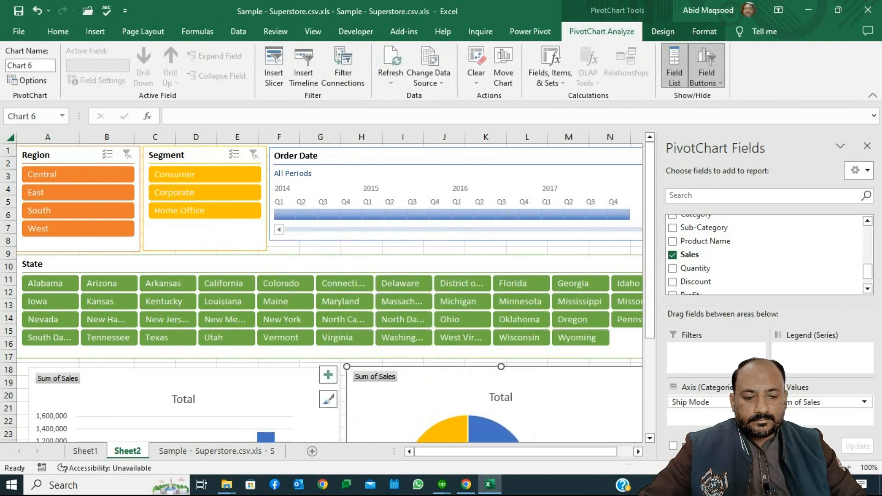
# Apply grey gradient chart styles to both charts, with percentage labels on the pie and value labels on the columns
pyautogui.scroll(-4, 328, 294)
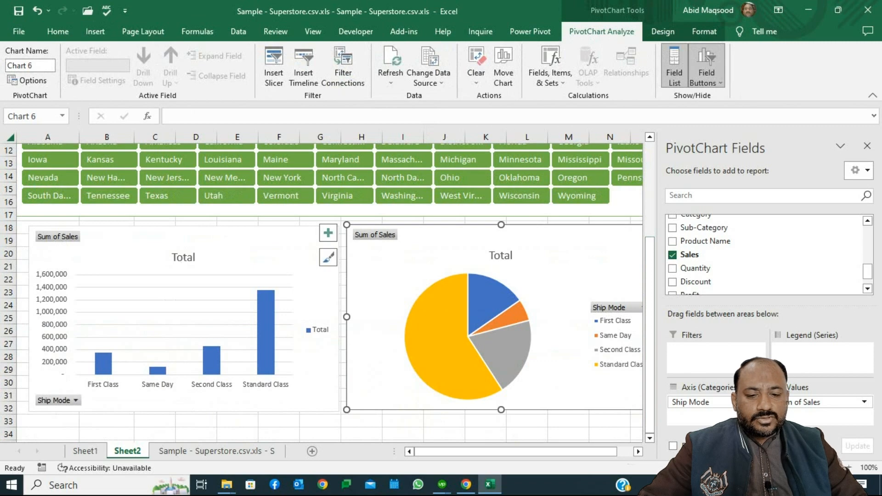
pyautogui.click(662, 31)
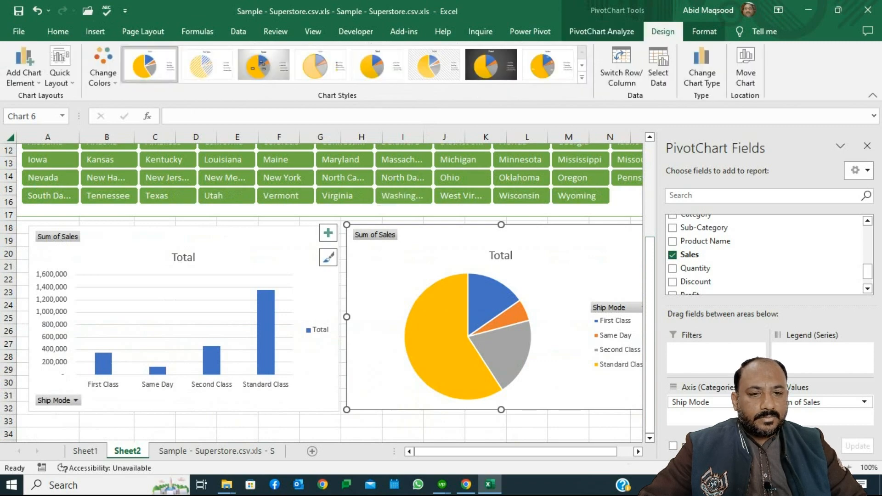
pyautogui.click(264, 65)
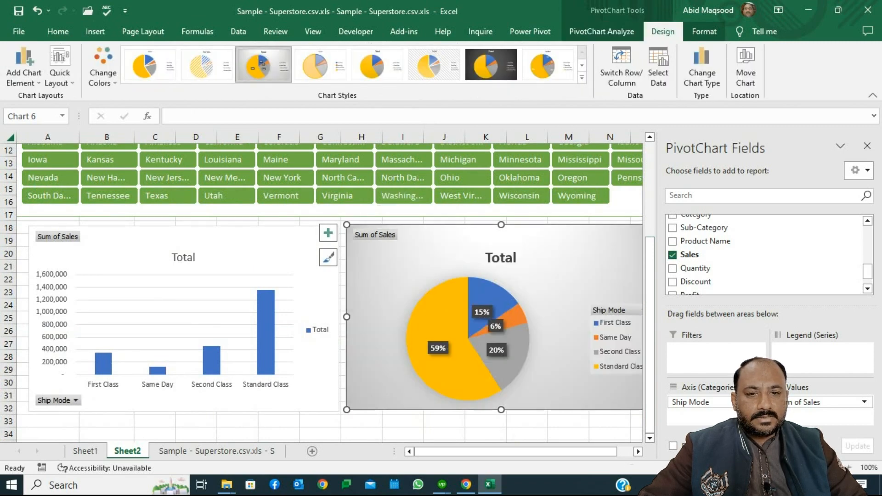
pyautogui.click(230, 244)
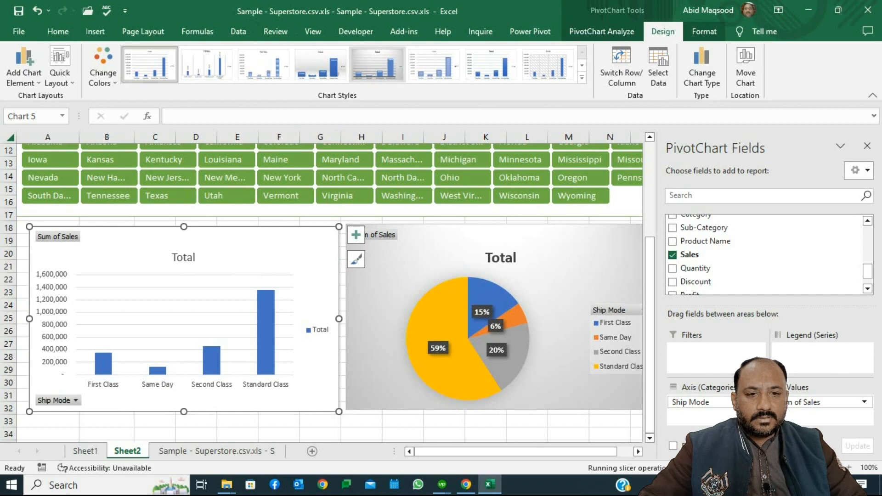
pyautogui.click(376, 65)
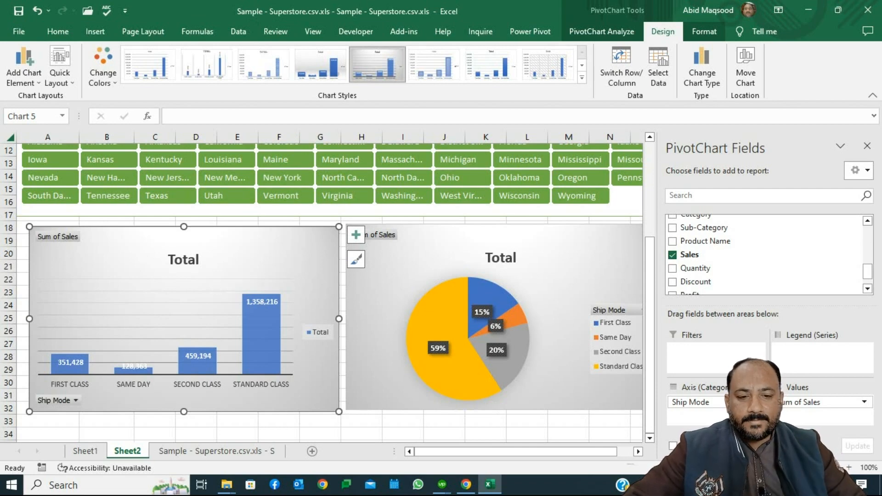
# Filter the dashboard to the Consumer segment, East region and Maryland state, and close the PivotChart Fields pane
pyautogui.moveTo(649, 353); pyautogui.dragTo(650, 279)
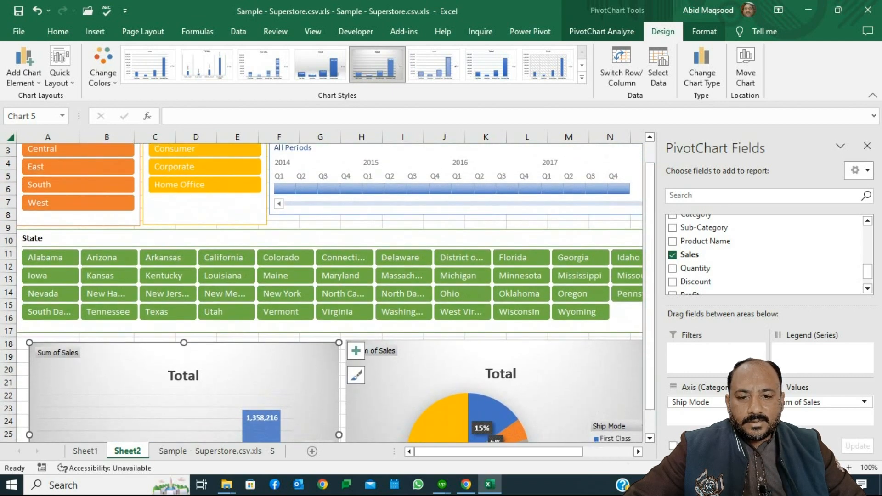
pyautogui.click(174, 149)
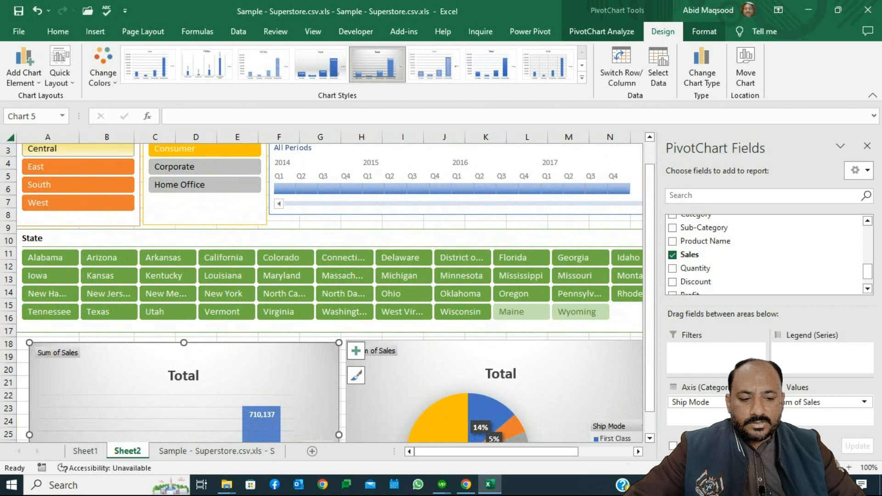
pyautogui.click(78, 167)
pyautogui.click(226, 258)
pyautogui.scroll(-1, 329, 293)
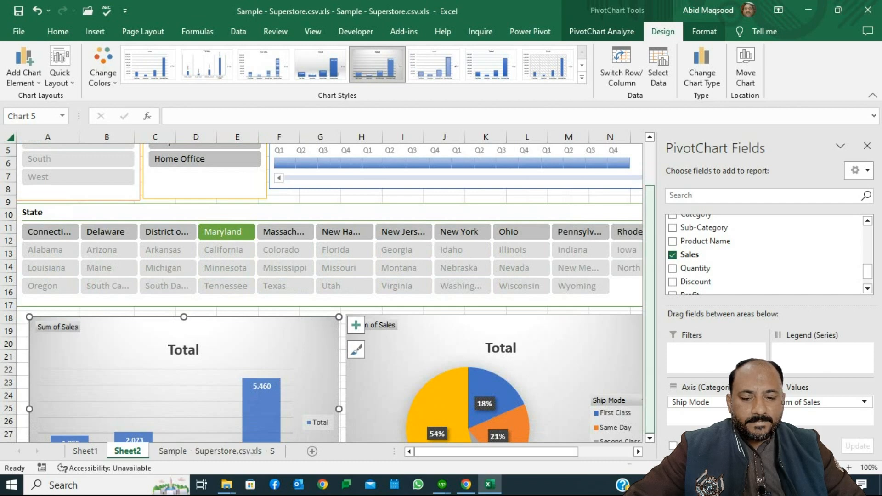
pyautogui.scroll(-1, 321, 292)
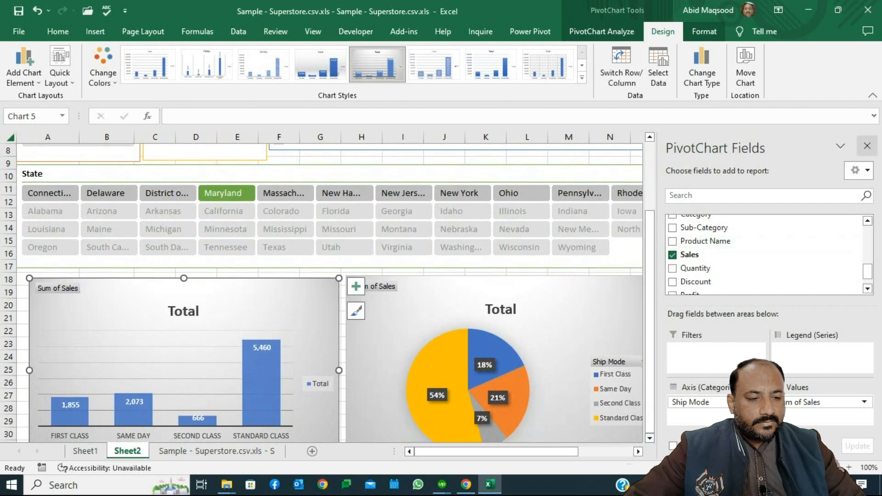
pyautogui.click(868, 145)
pyautogui.scroll(3, 404, 294)
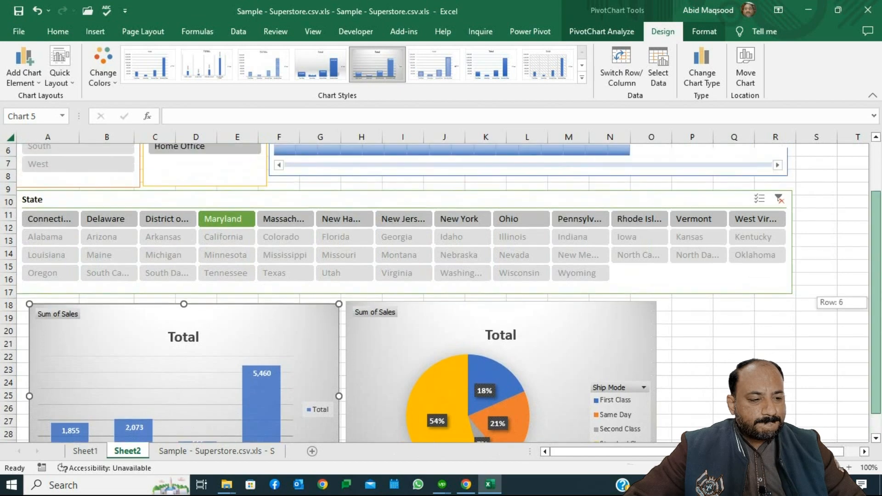